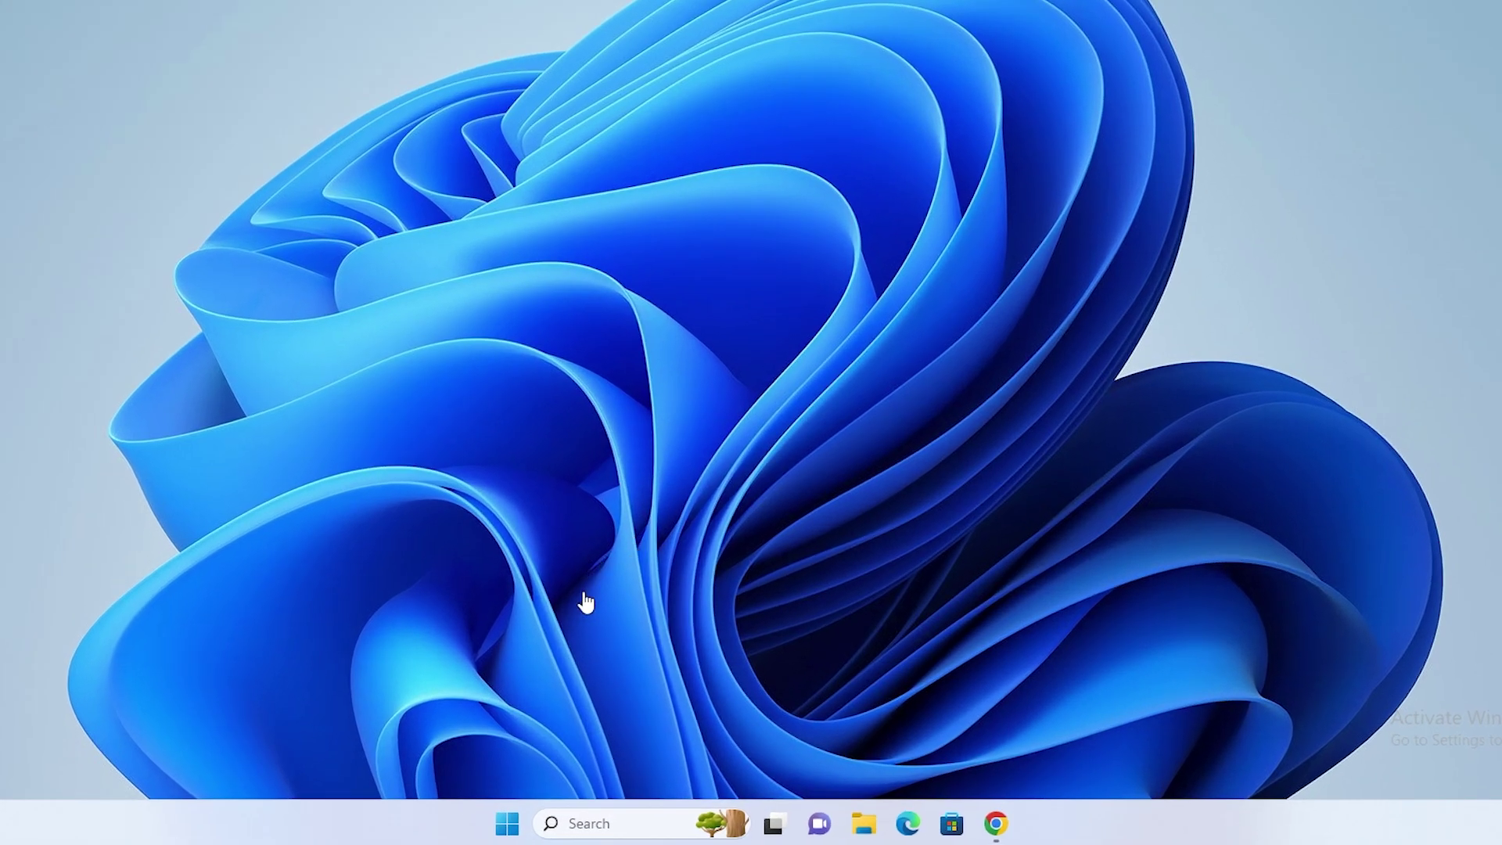
Step: Search Windows for sysdm.cpl and launch it to open System Properties
click(507, 824)
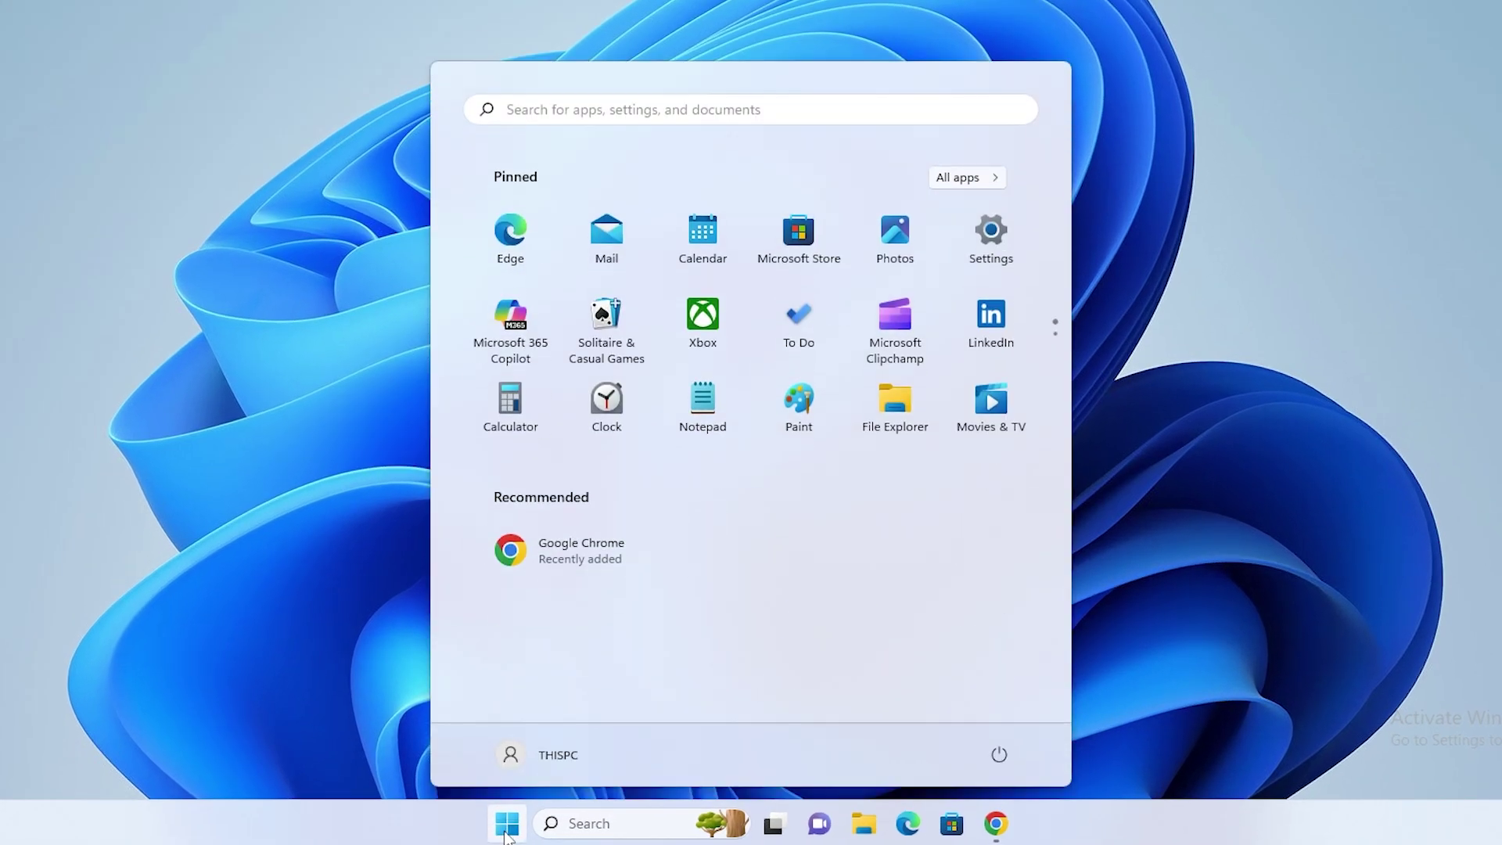
text(sysdm)
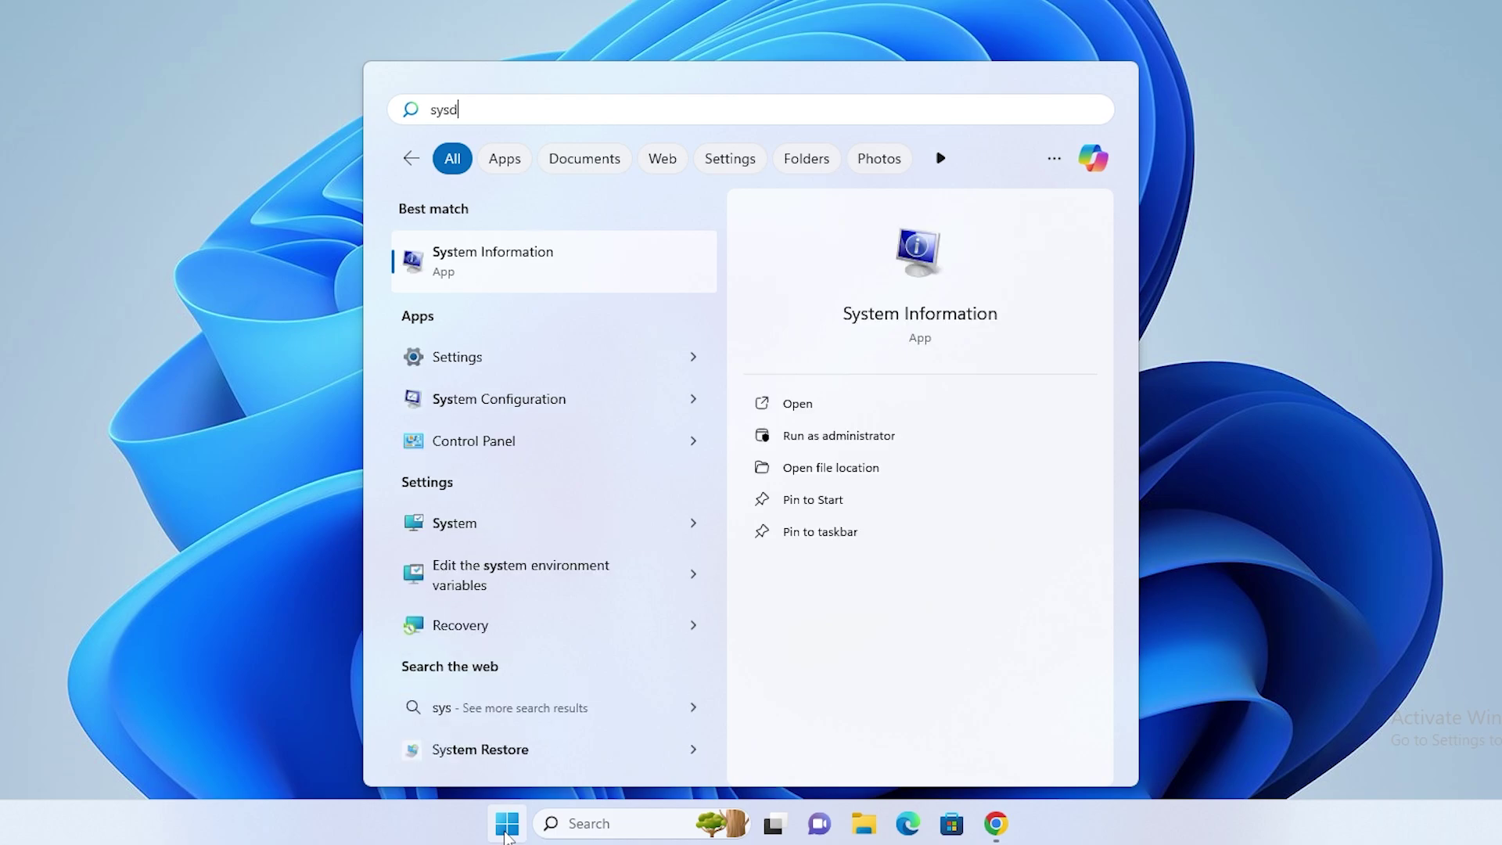
text(.)
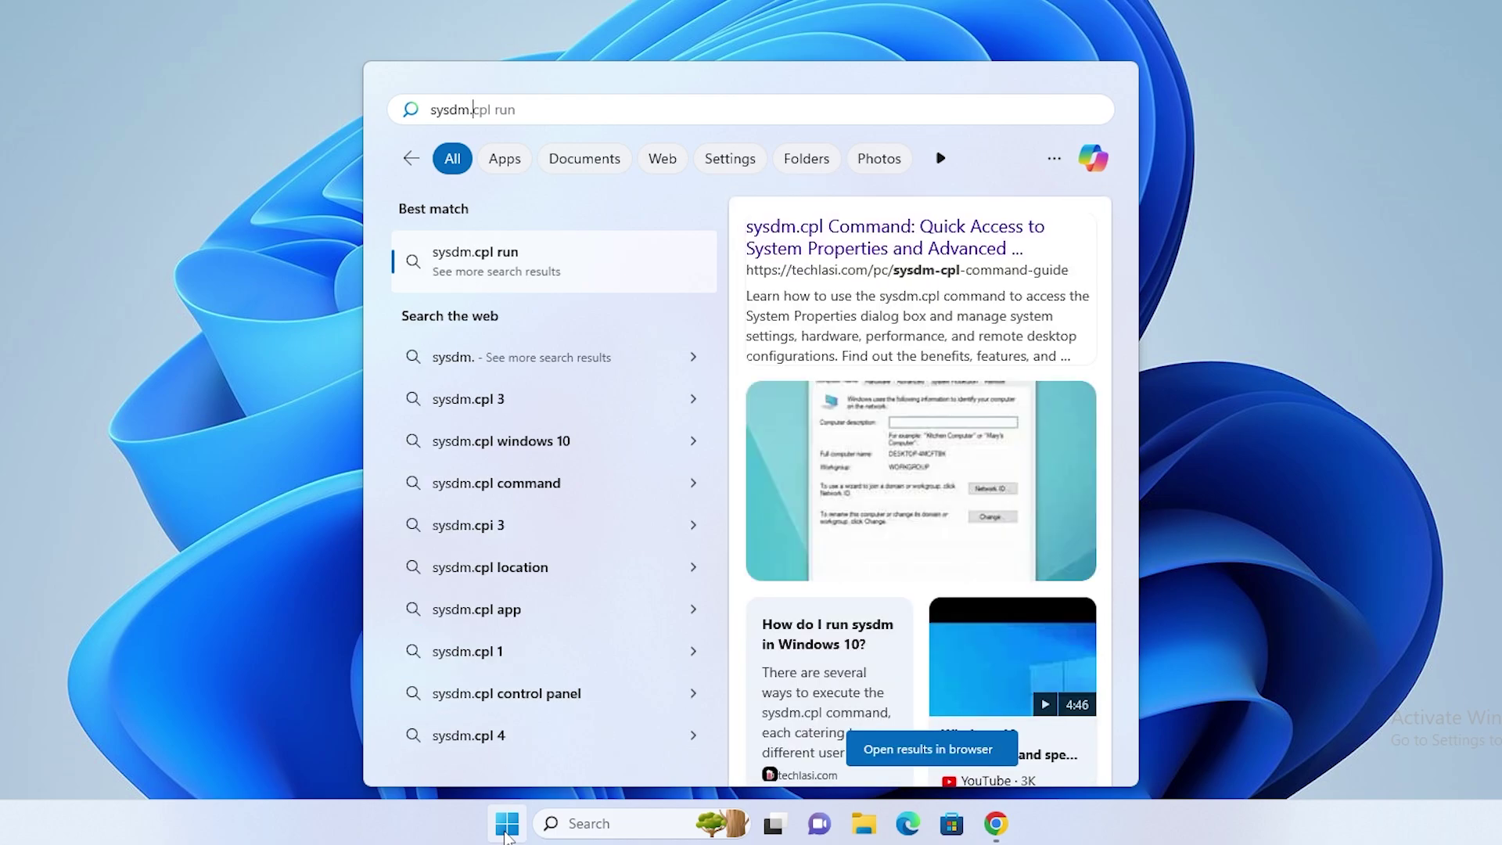
text(c)
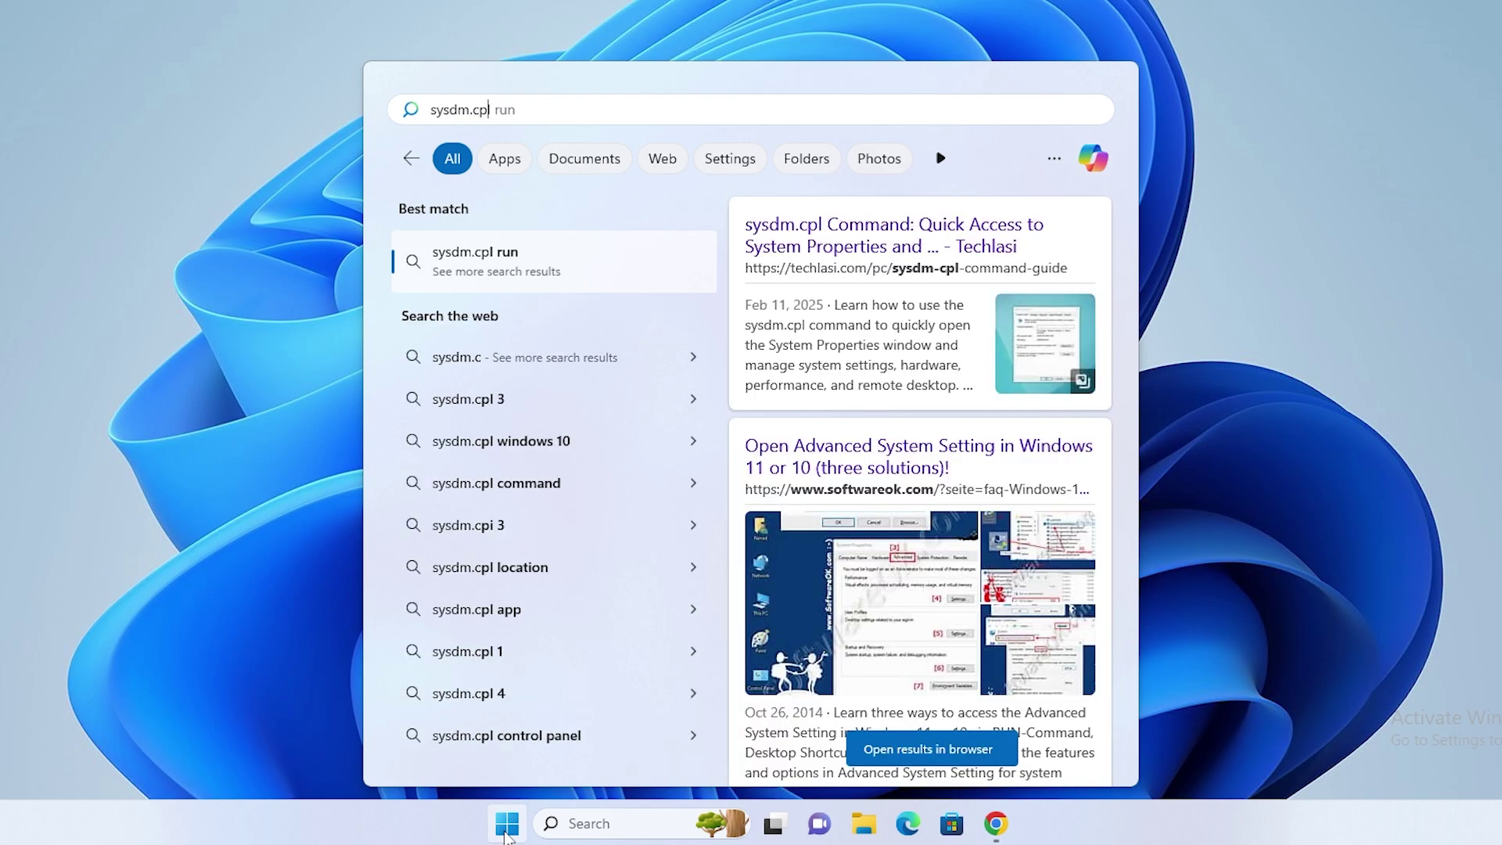
text(pl)
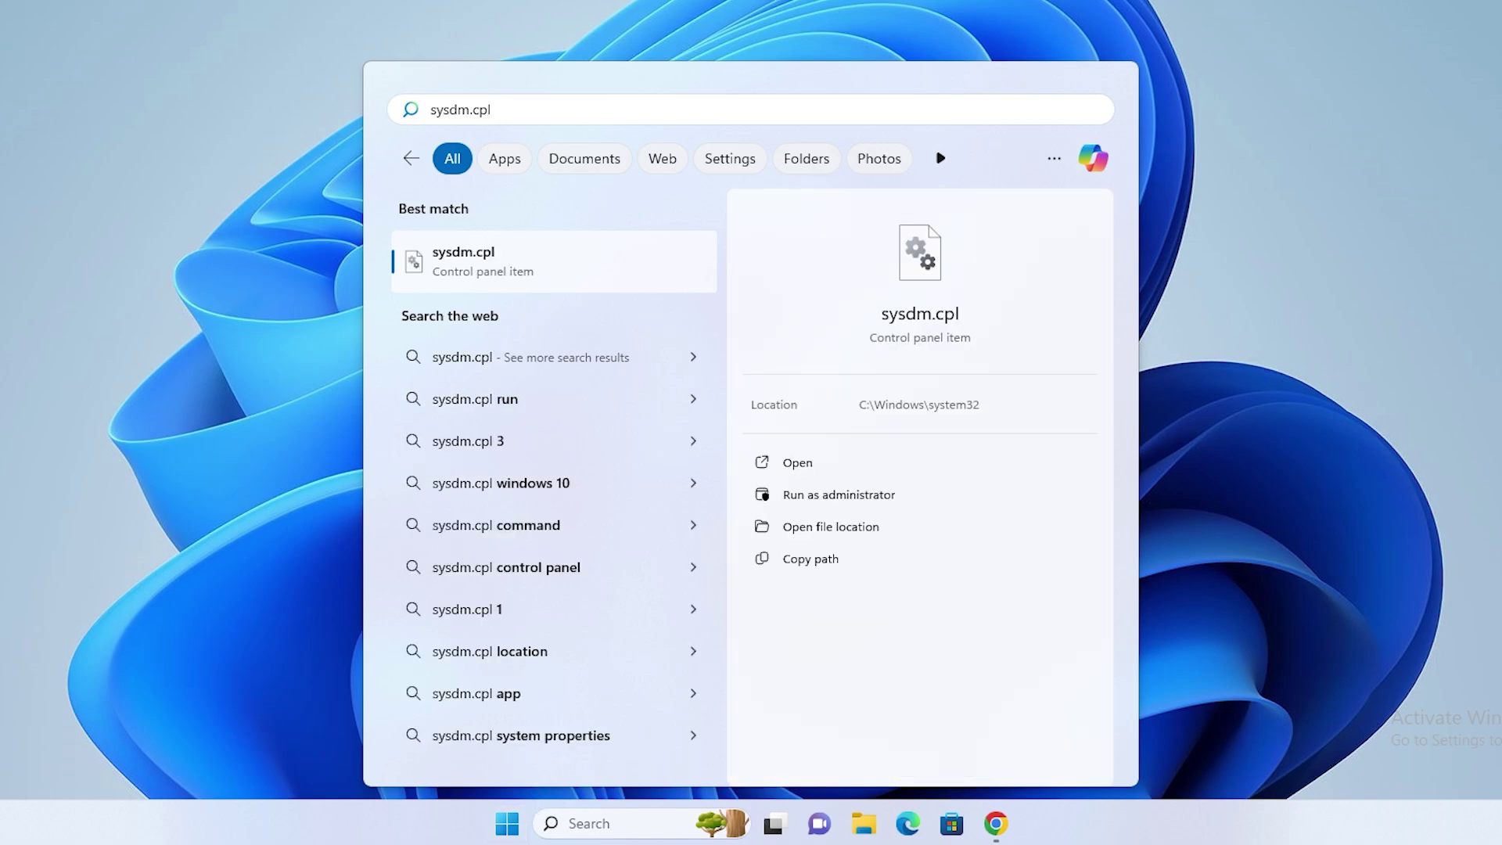
click(511, 274)
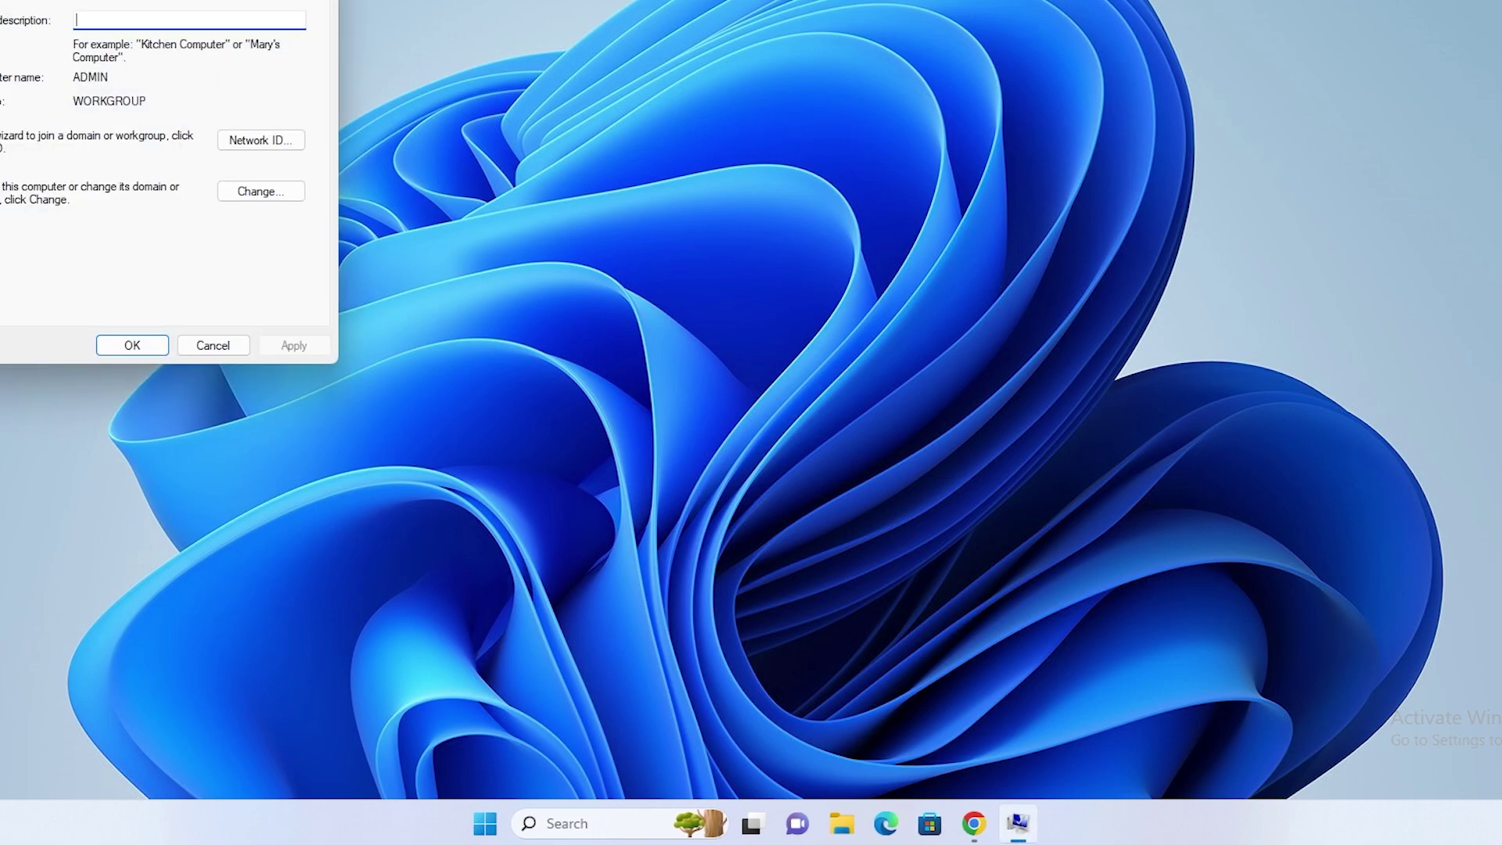
Step: Center System Properties and open Environment Variables from the Advanced tab
drag(176, 2, 731, 35)
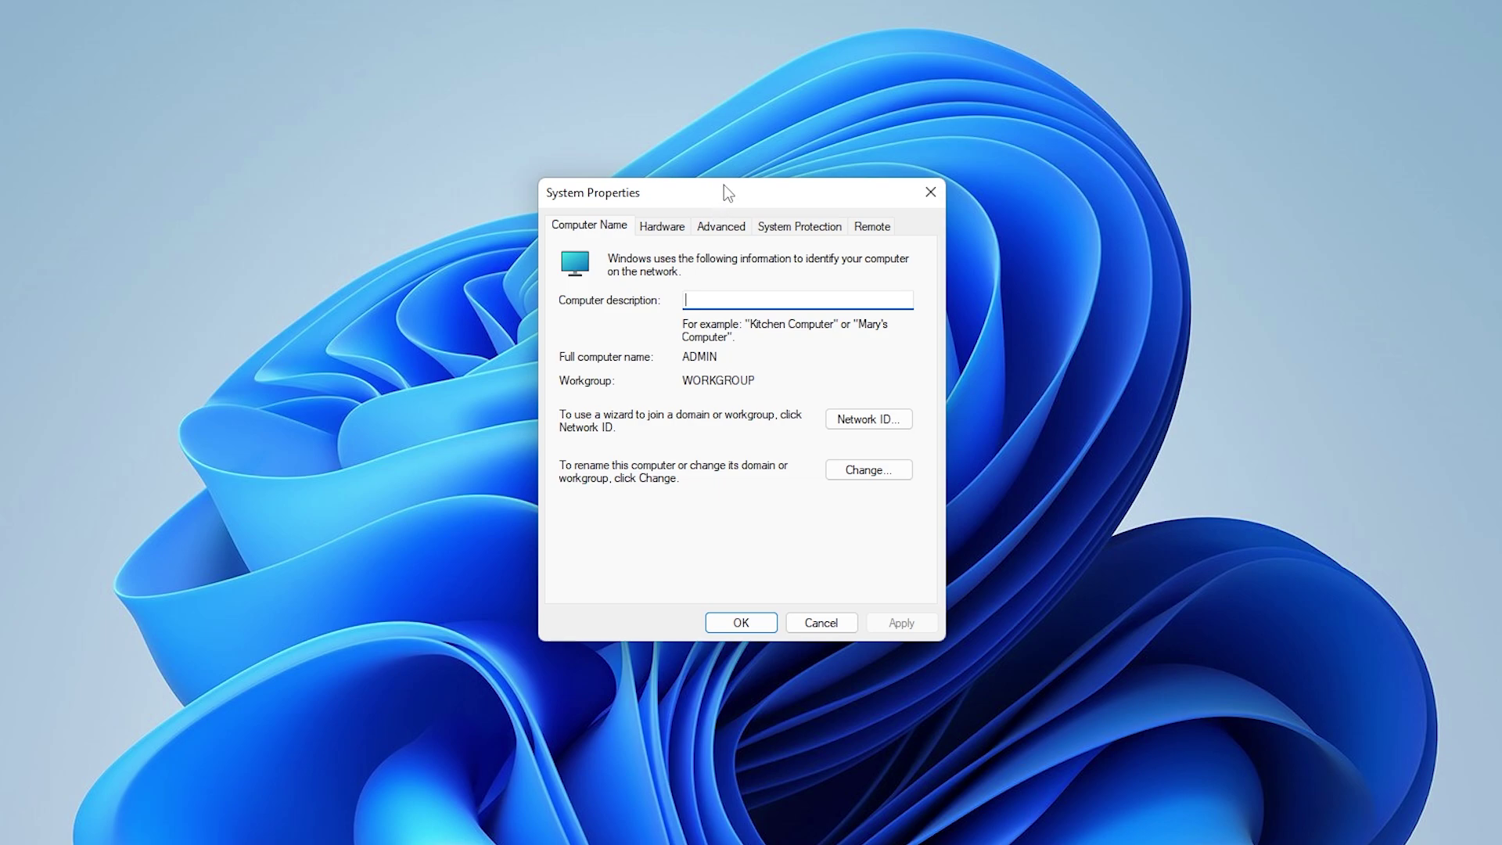
click(722, 227)
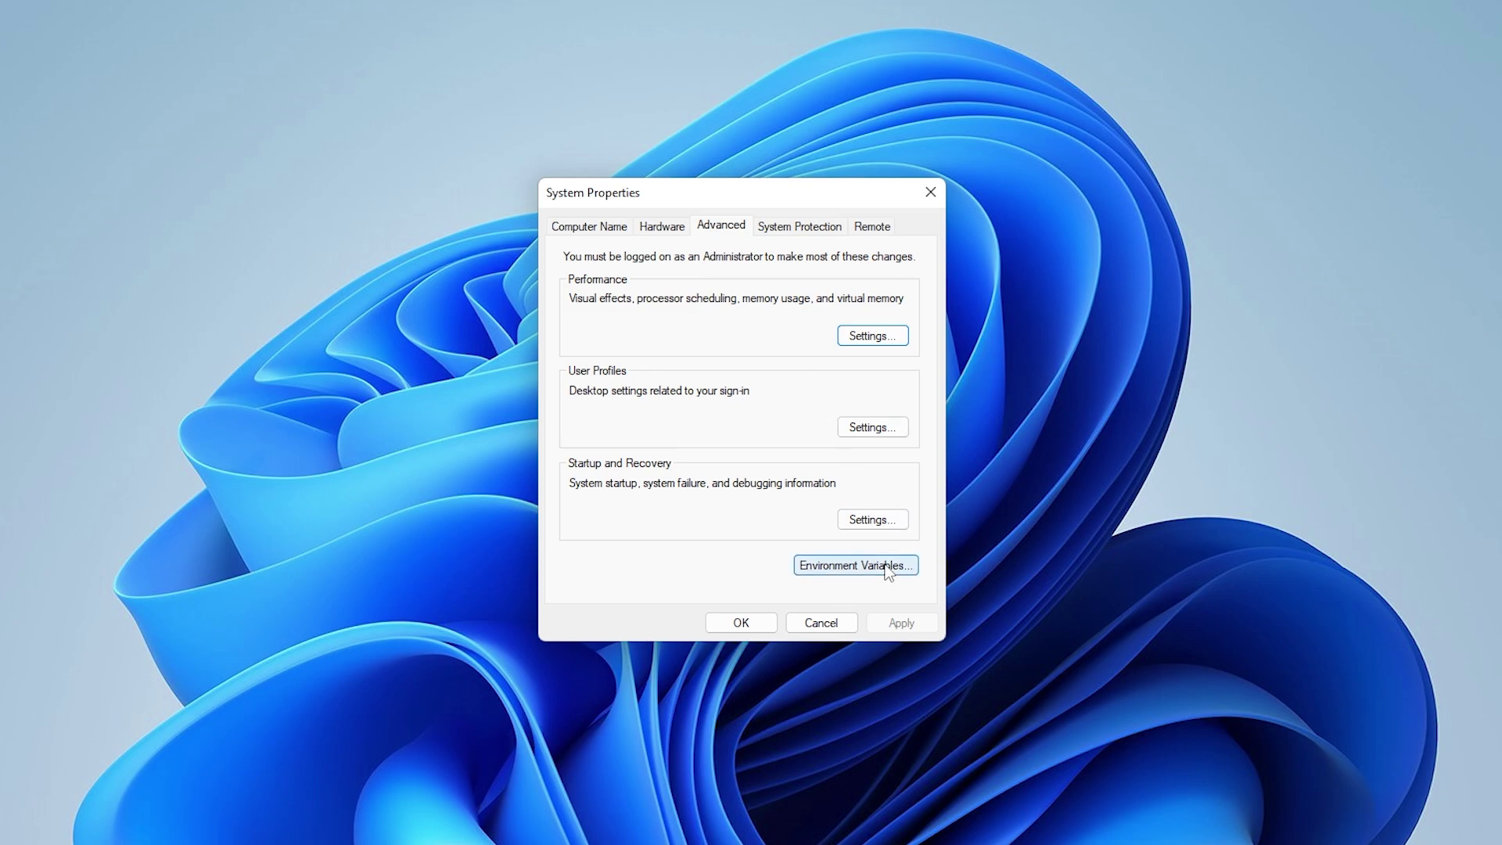
click(844, 570)
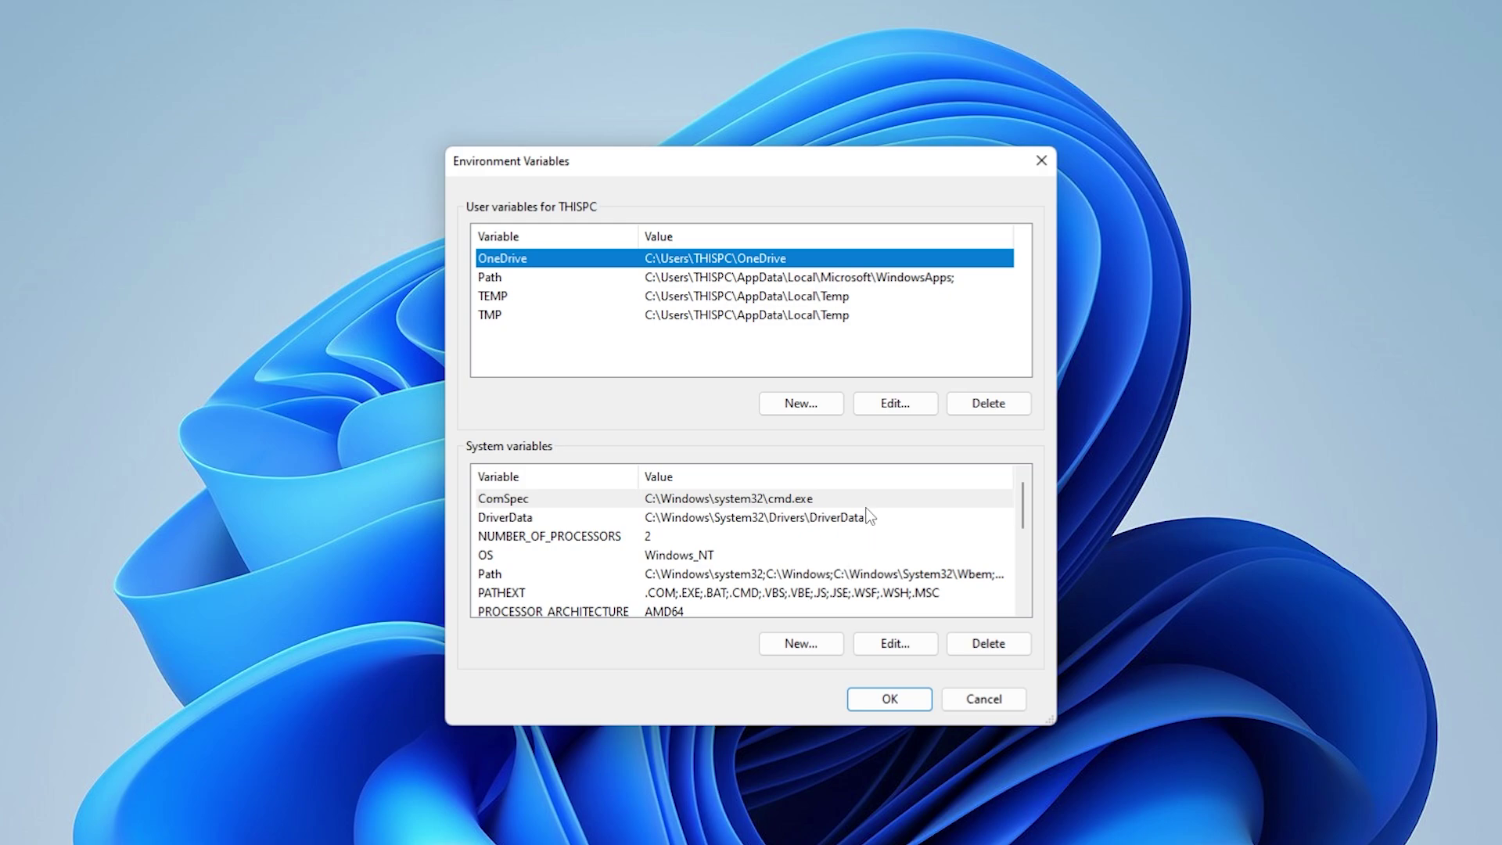
Step: Start a new system variable using New... under System variables
click(794, 642)
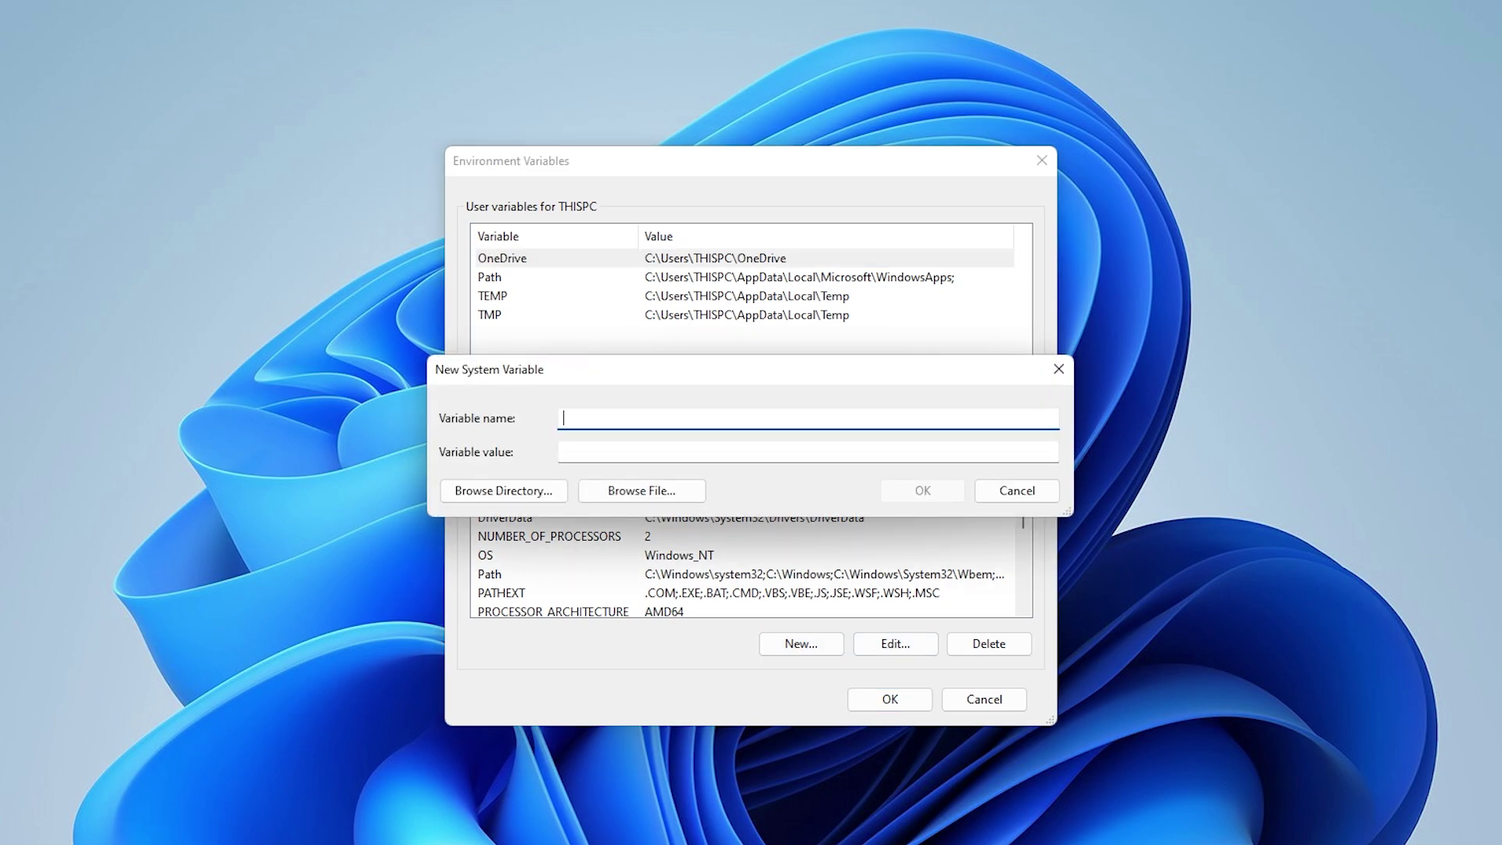
text(%)
text(userpr)
text(ofile)
text(%)
Step: Add system variable %userprofile% with value C:\\User\THISPC, correcting a typo in the value
key(Tab)
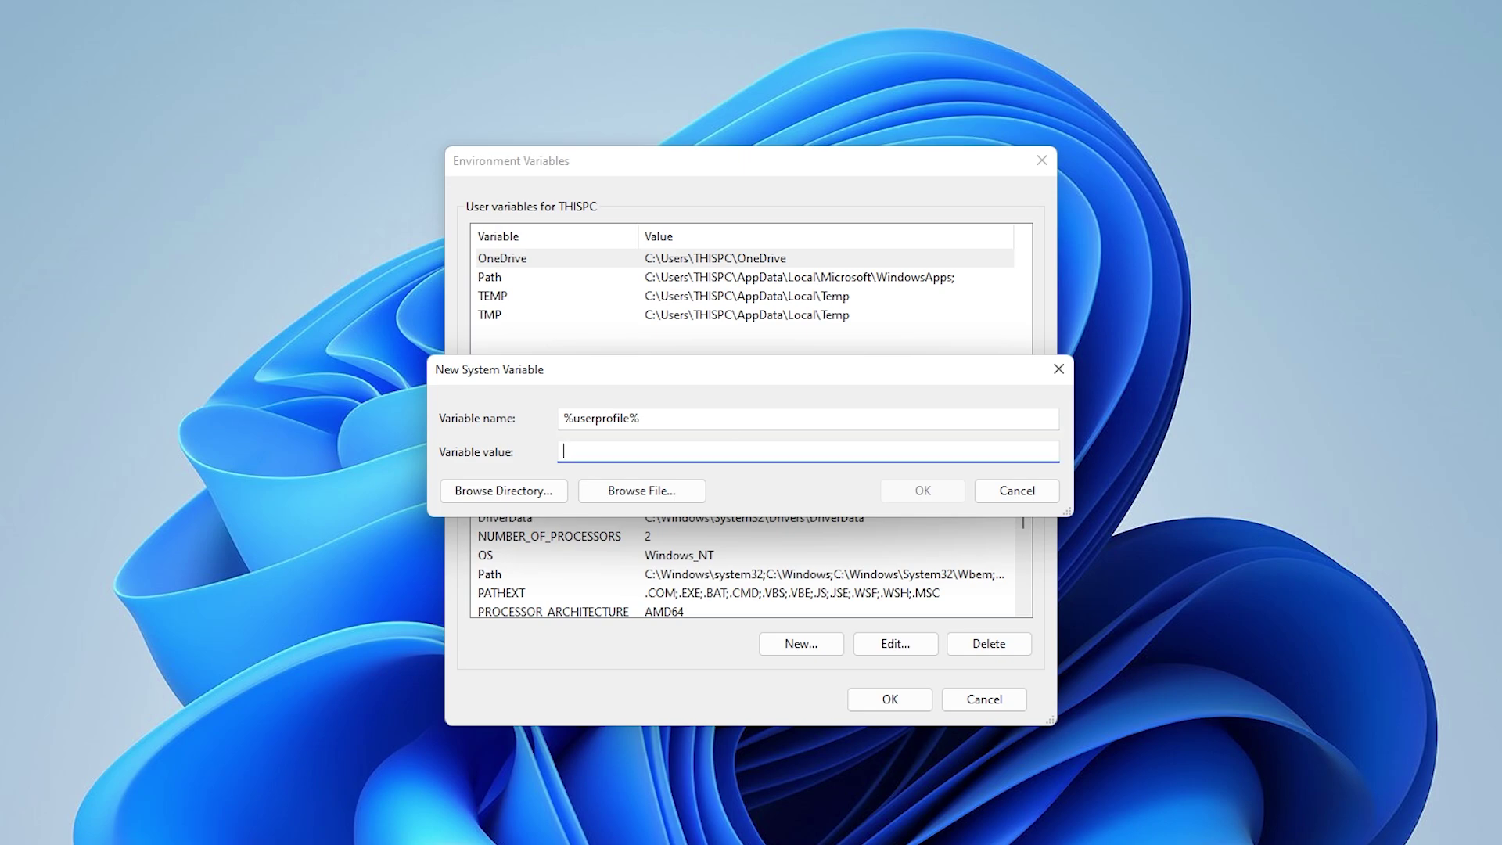
text(C)
text(:)
text(\)
text(U)
text(ser)
text(s)
text(\)
text(Th)
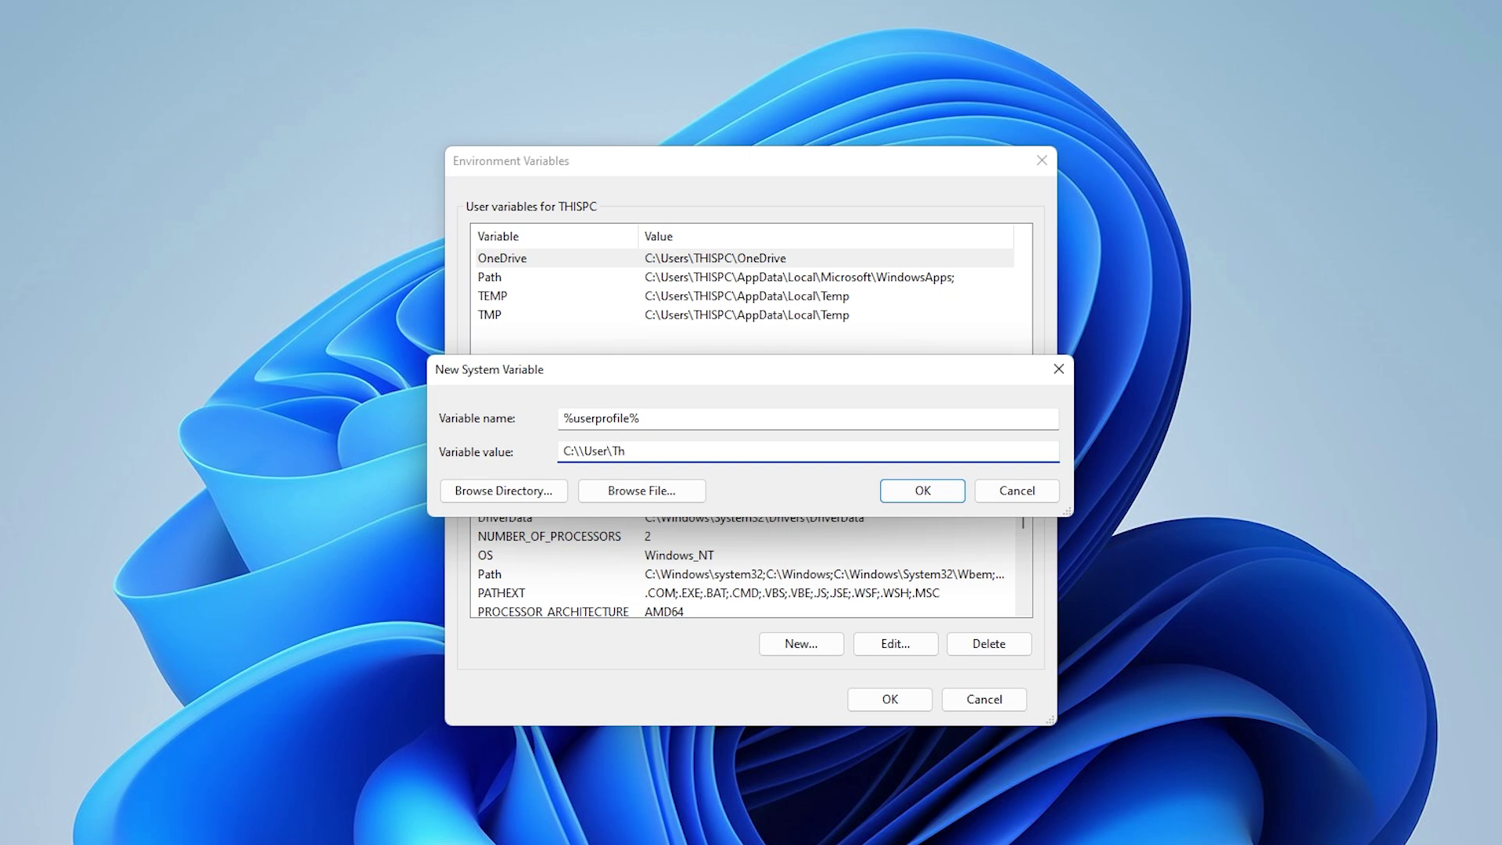
key(BackSpace)
text(HIS)
text(PC)
text(\)
click(923, 491)
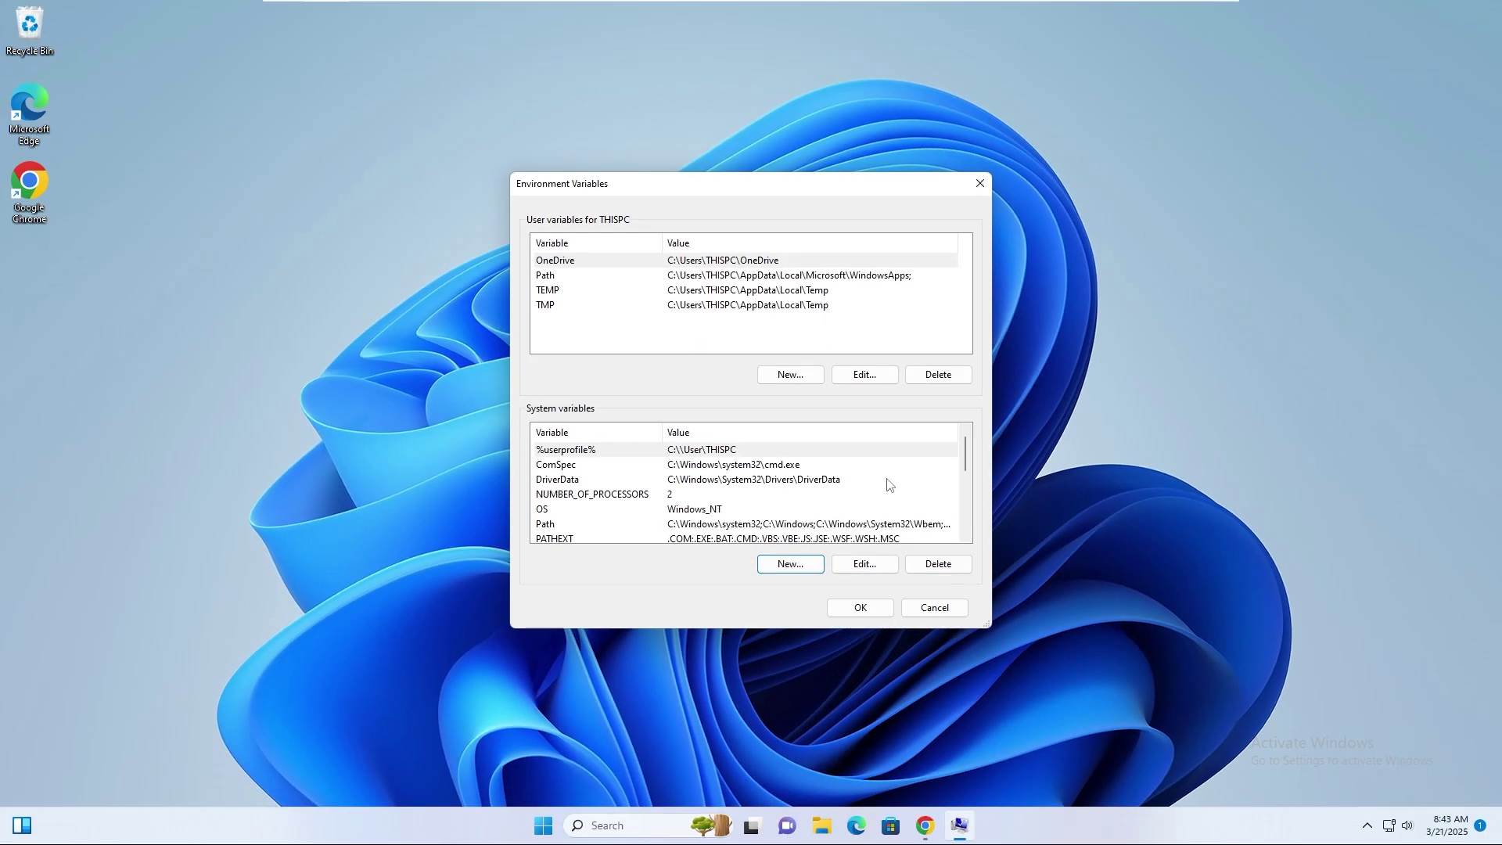
Step: Confirm Environment Variables and System Properties with OK, keeping the new variable
click(860, 607)
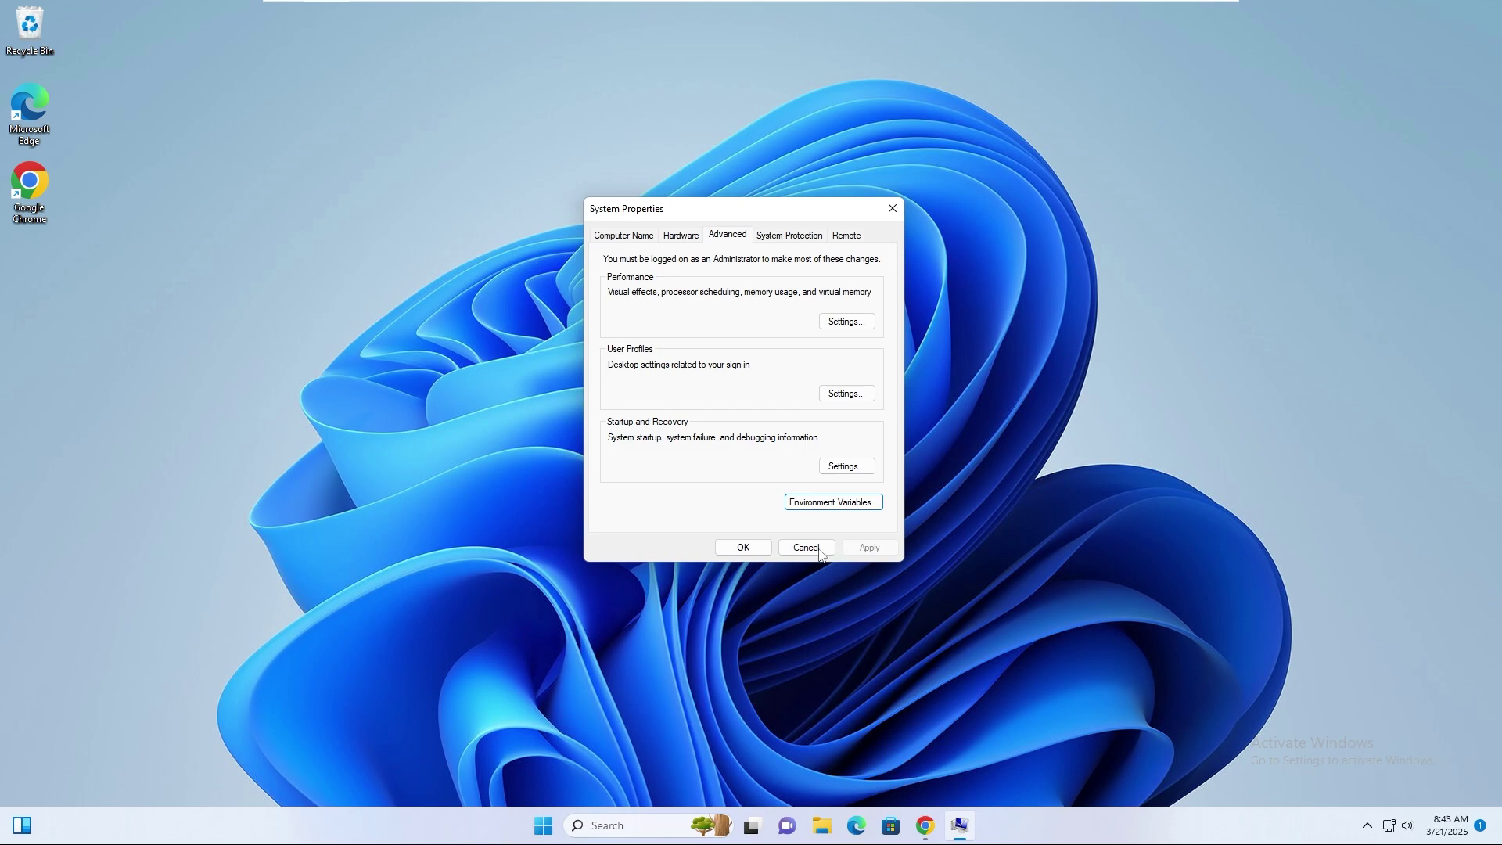
click(742, 547)
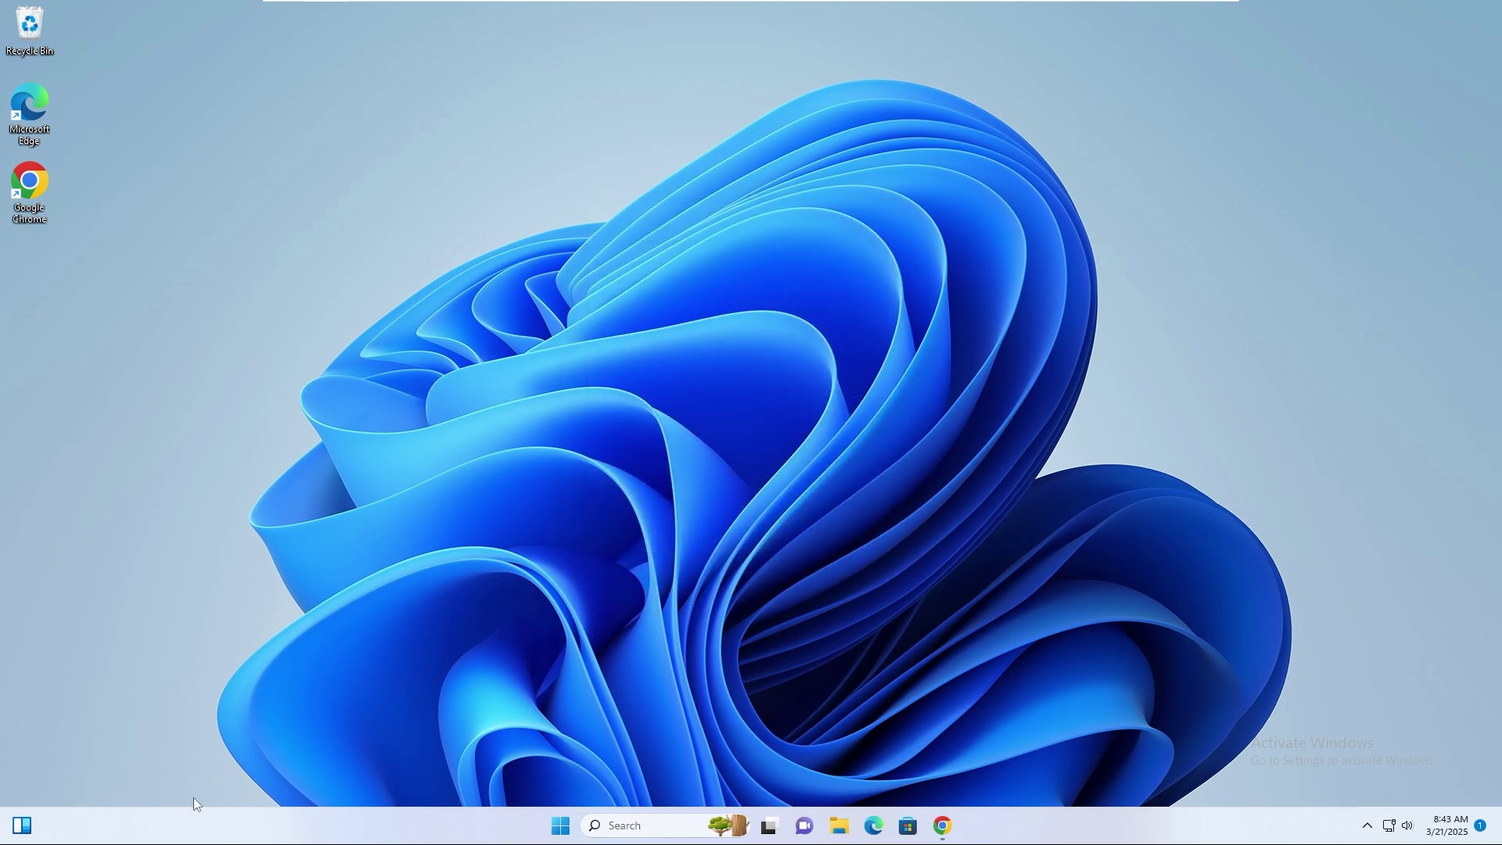
click(561, 824)
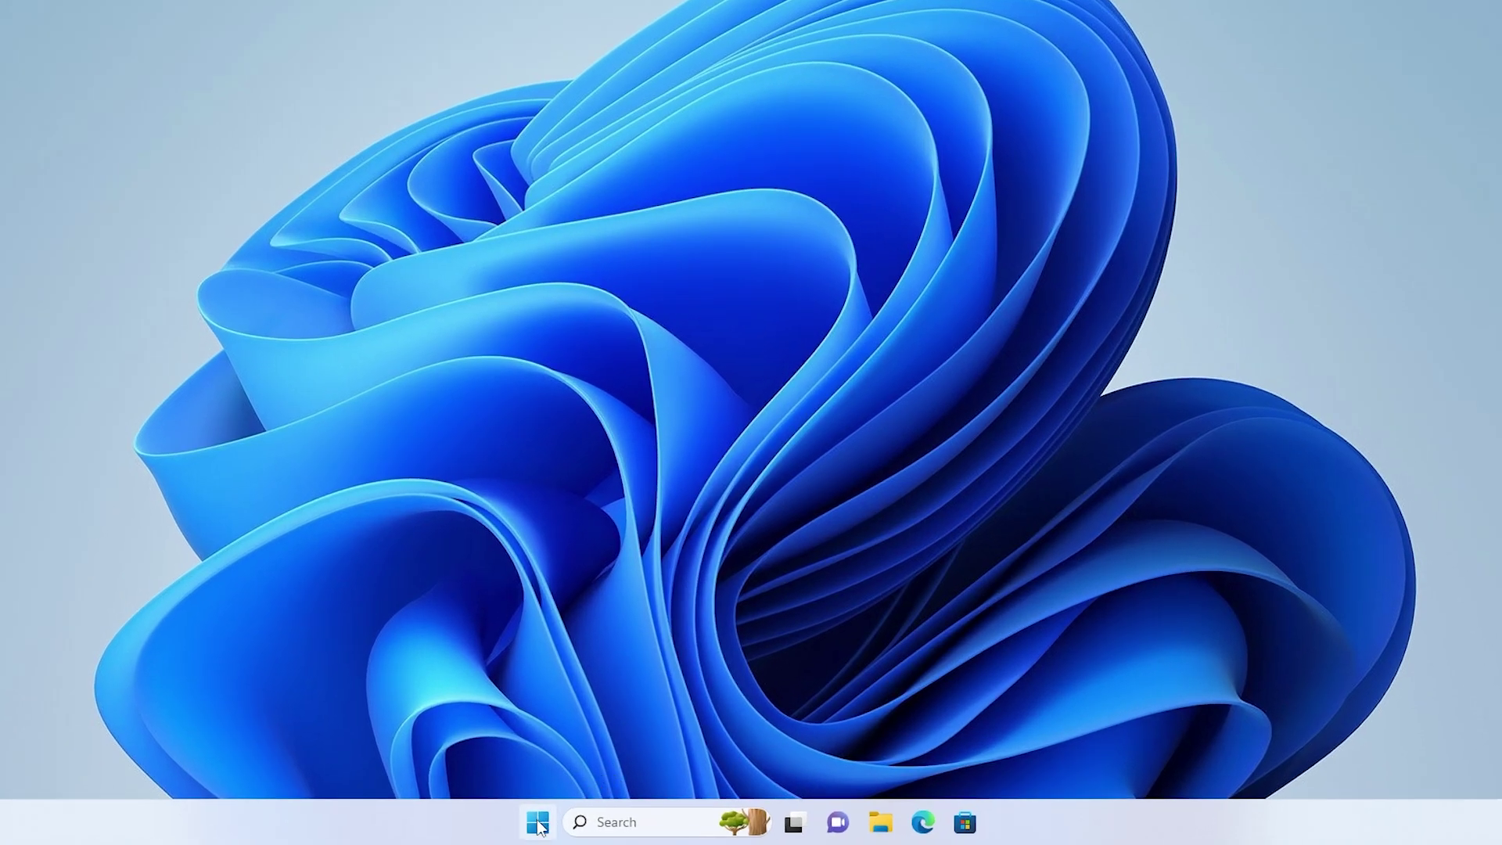
Step: Launch Command Prompt as administrator from Start search, approve UAC, and center it
click(541, 822)
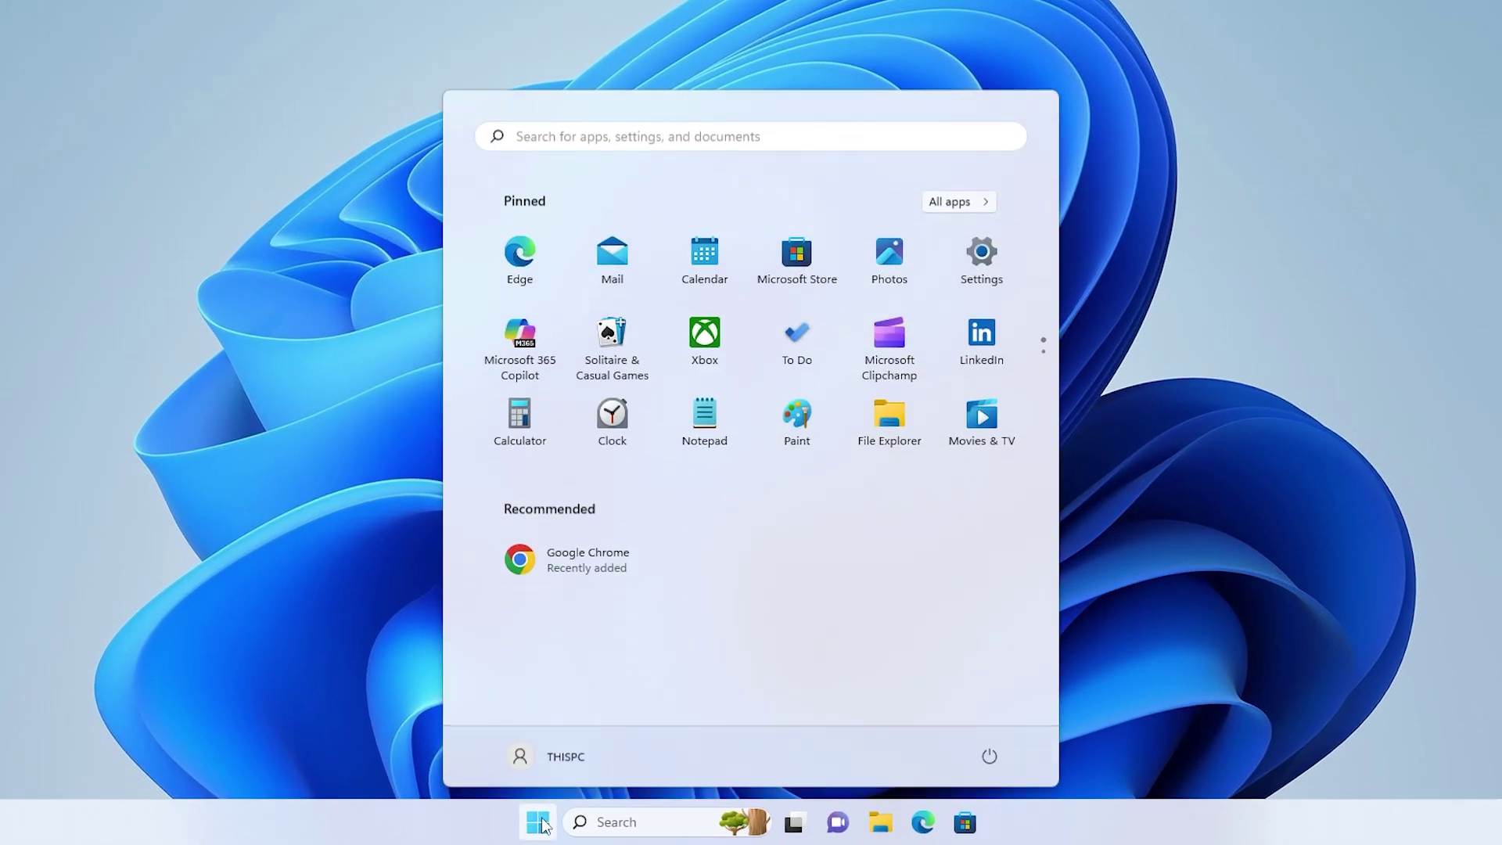
click(541, 823)
text(cmd)
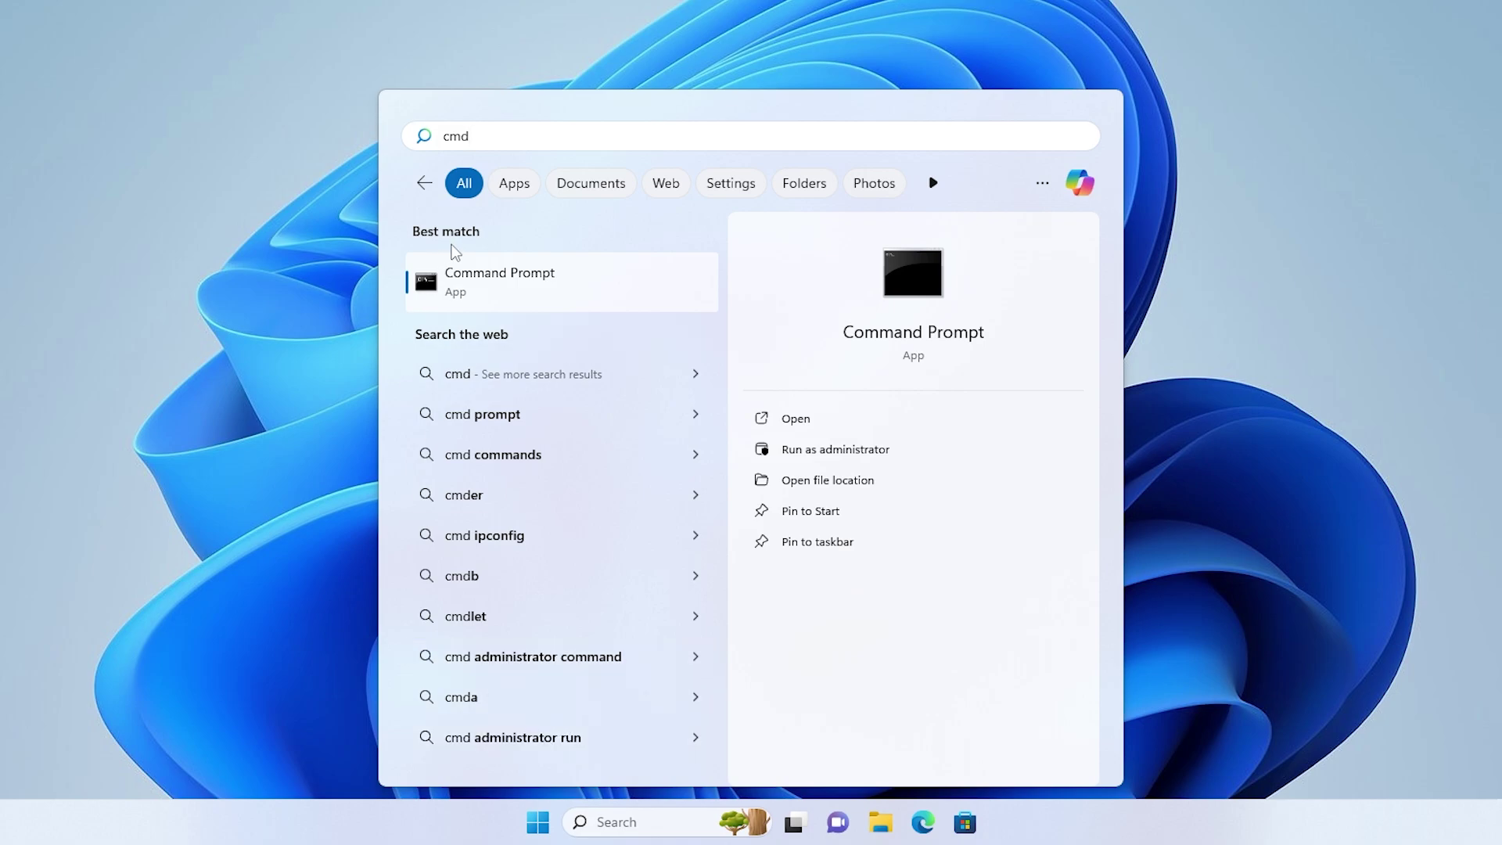
right_click(485, 290)
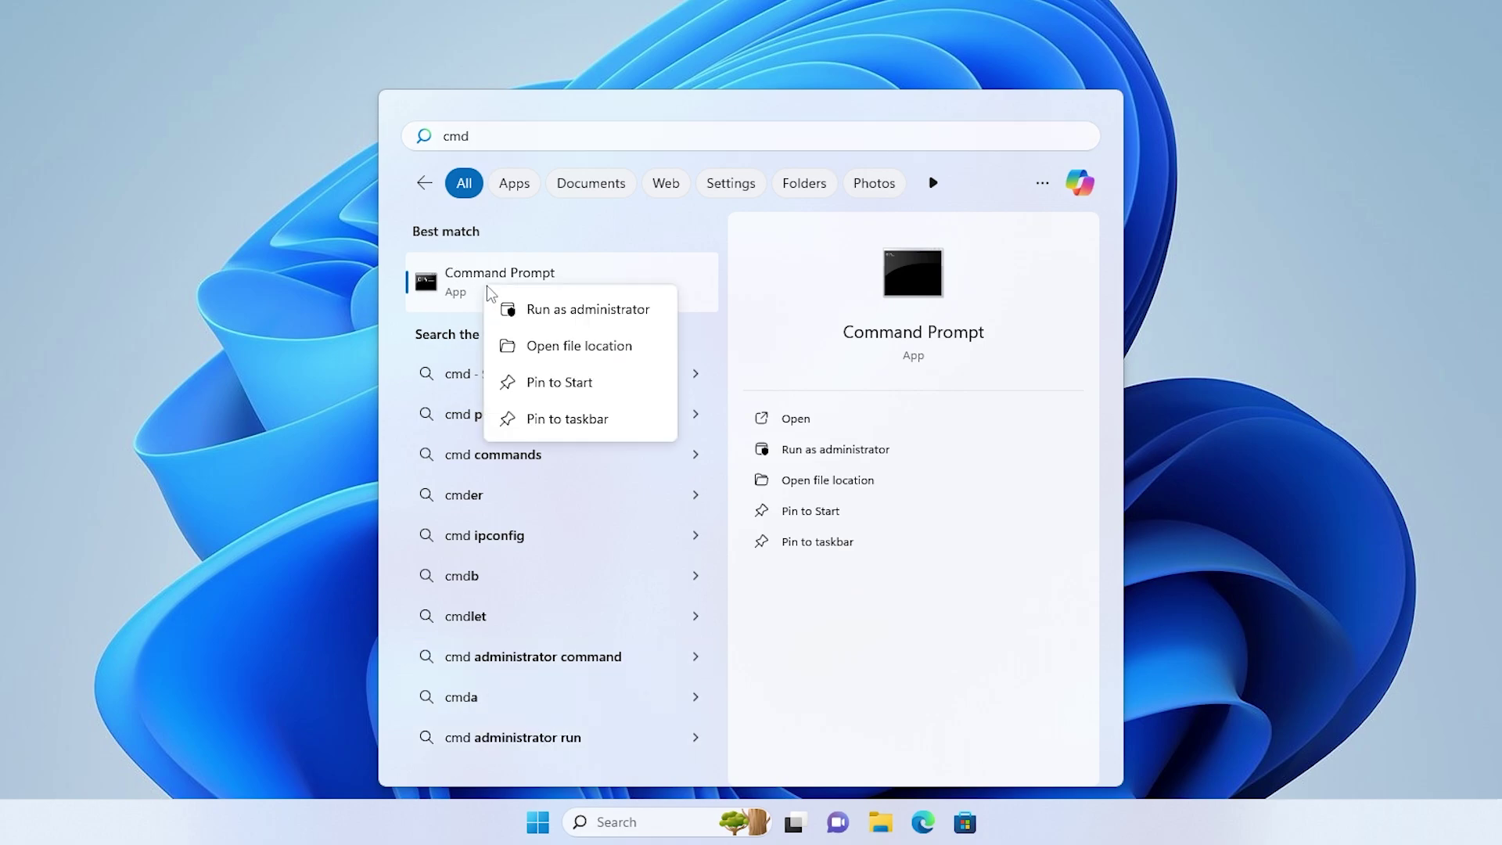
click(533, 308)
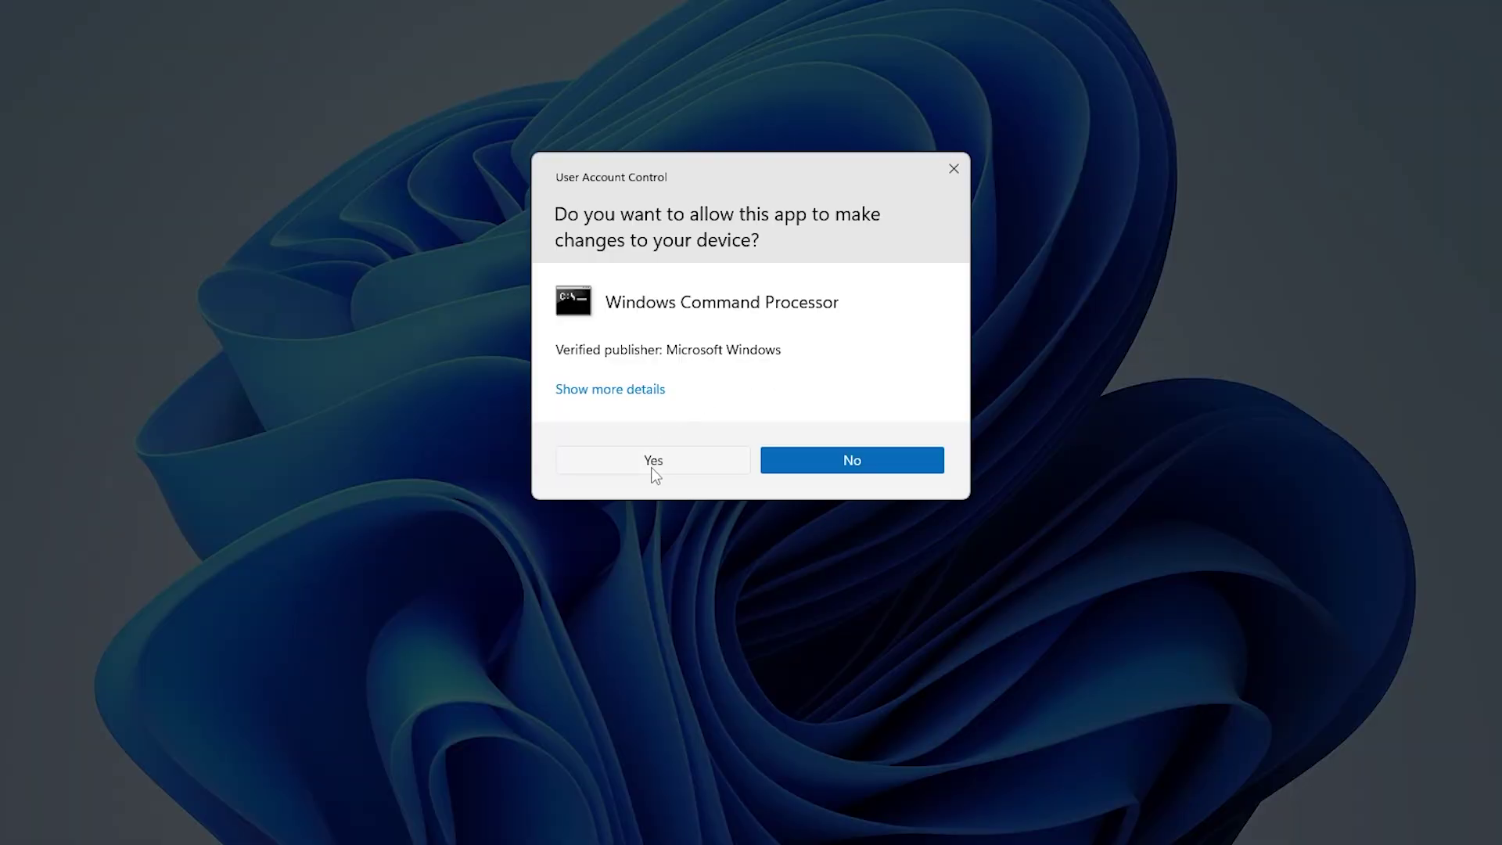
click(661, 465)
drag(476, 14, 729, 53)
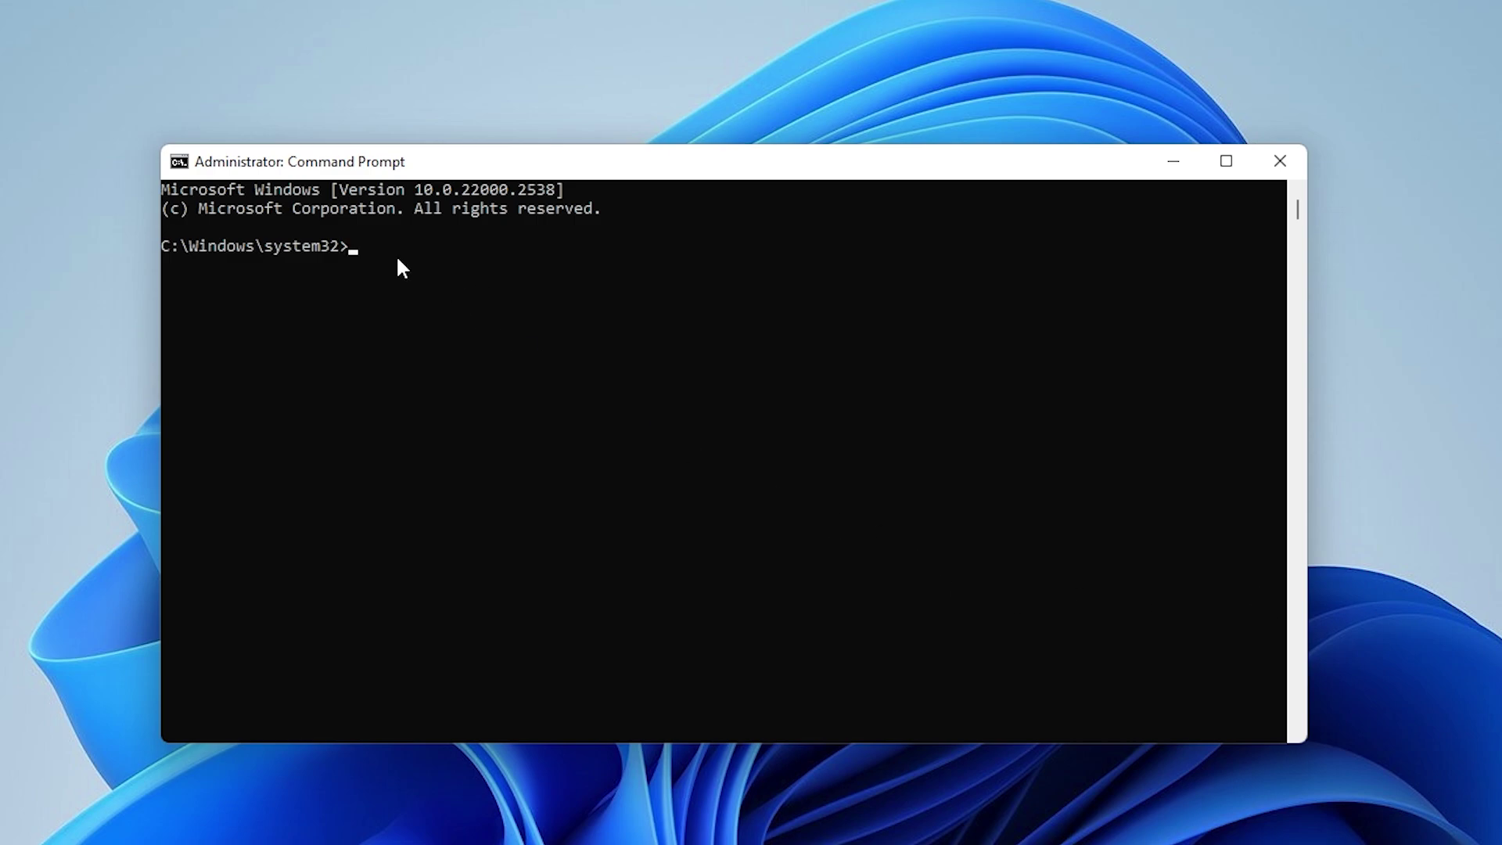
text(cd /d %USERPROFILE%\AppData\Local\Microsoft\Windows\INetCache)
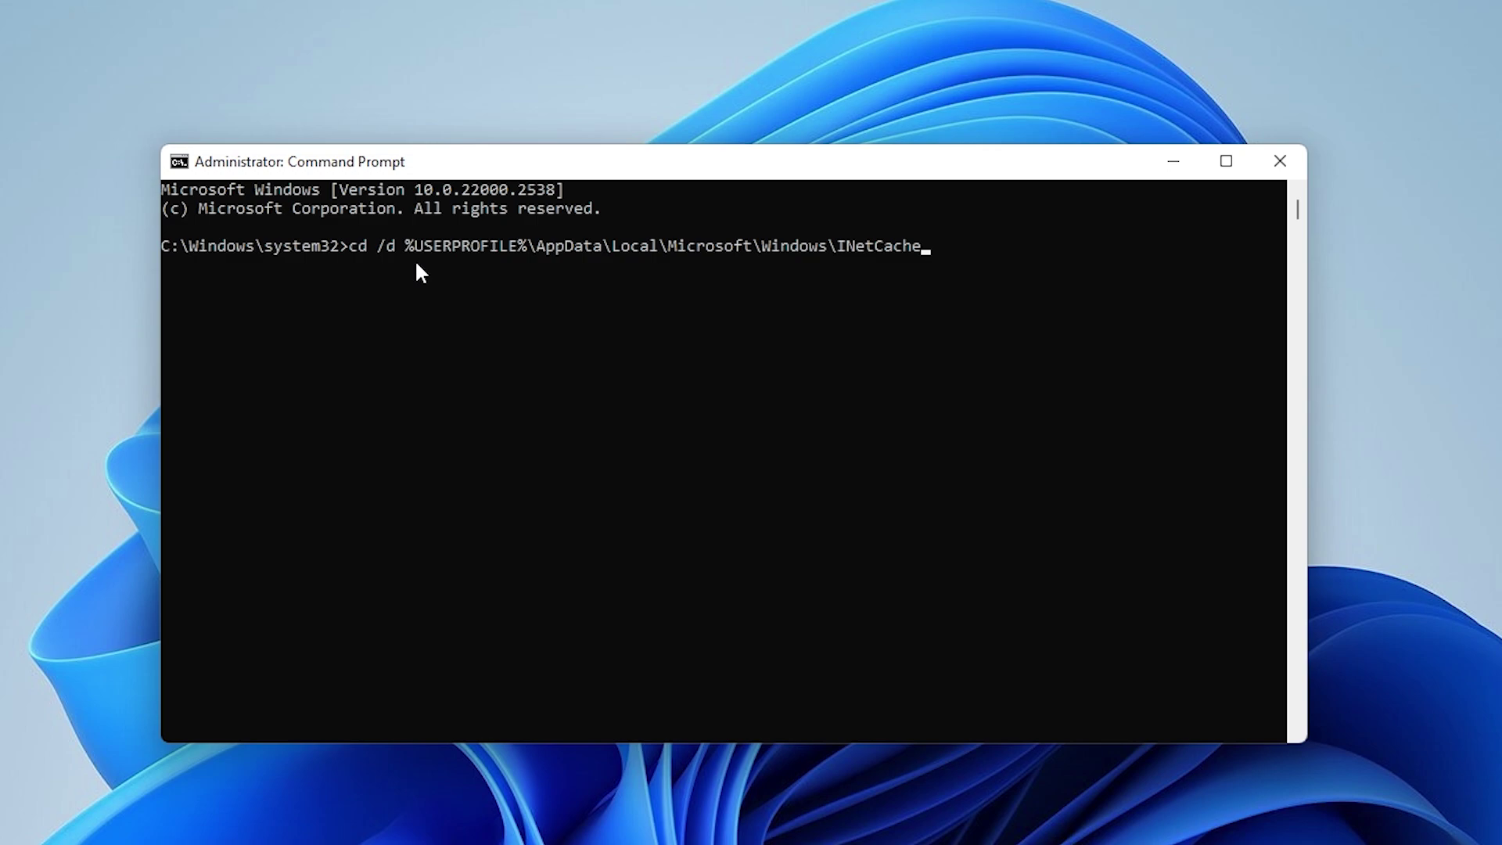
Step: Run cd /d %USERPROFILE%\AppData\Local\Microsoft\Windows\INetCache in Command Prompt
key(Return)
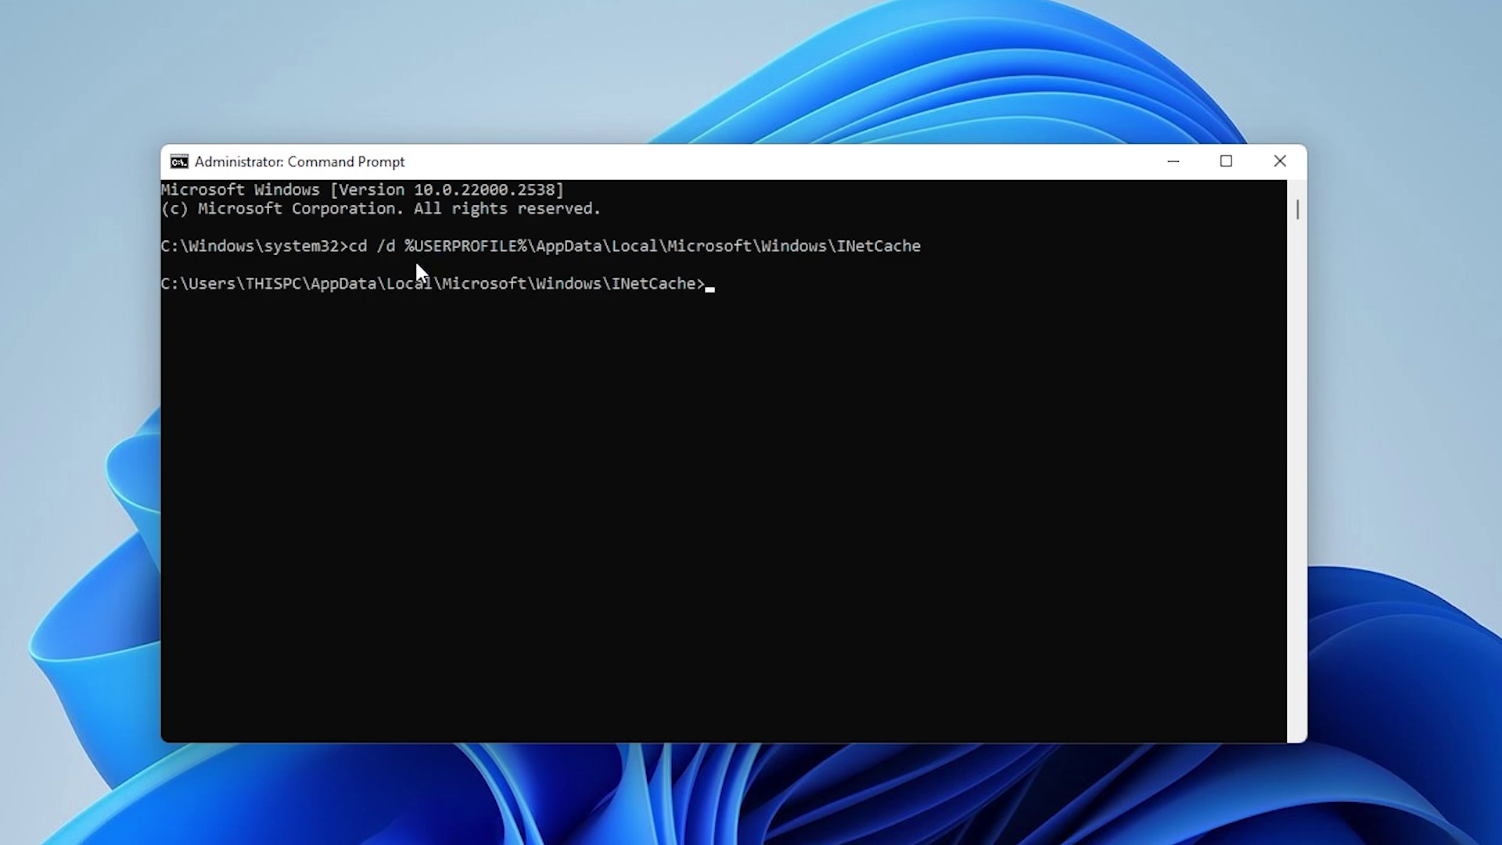
text(MD Content.Word)
Step: Run MD Content.Word at the INetCache prompt
key(Return)
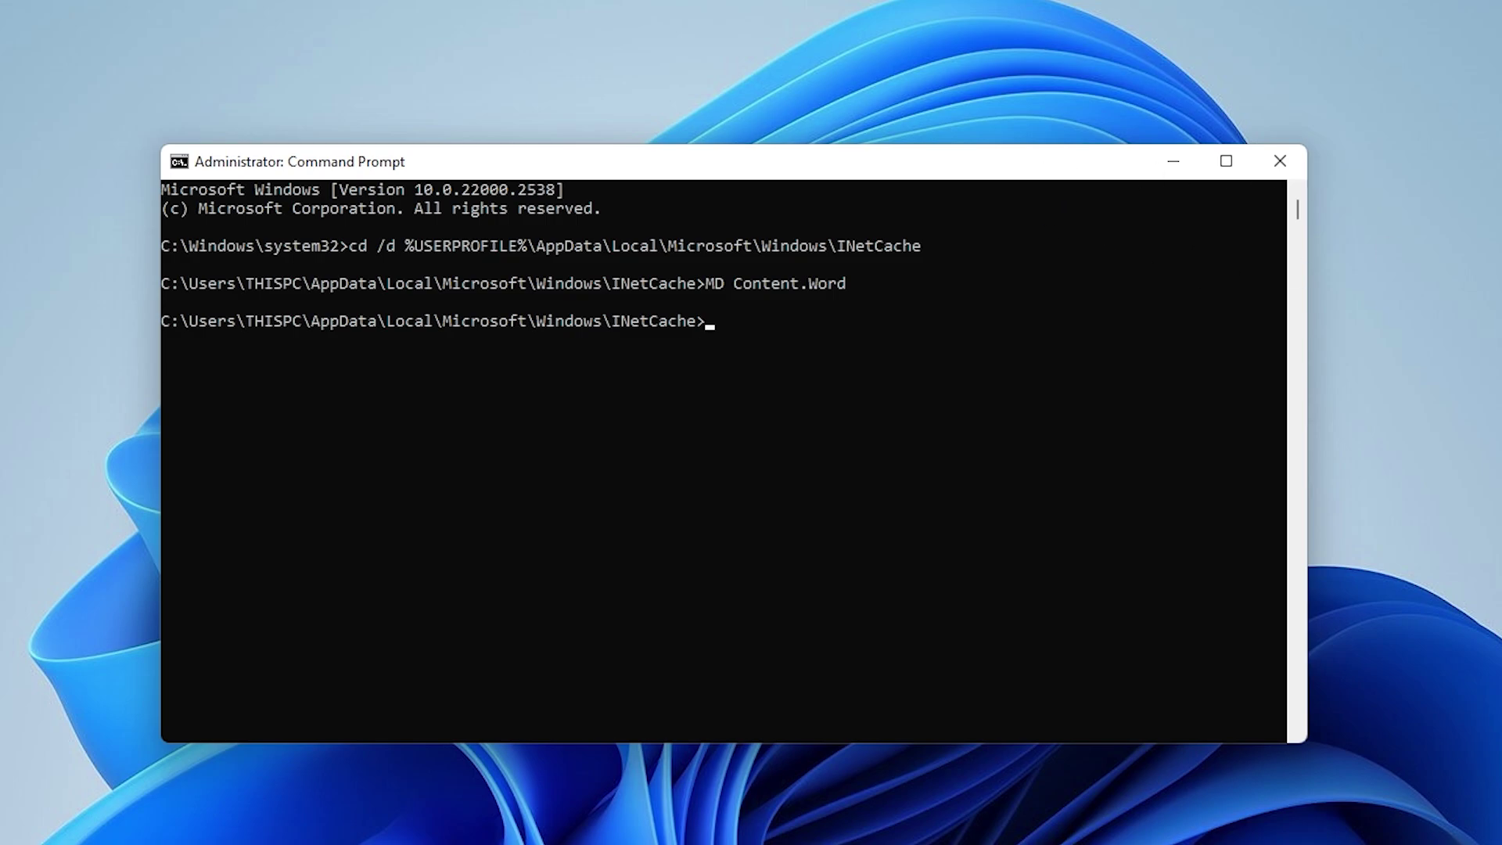
Step: Close the elevated Command Prompt window with its X button
click(1280, 161)
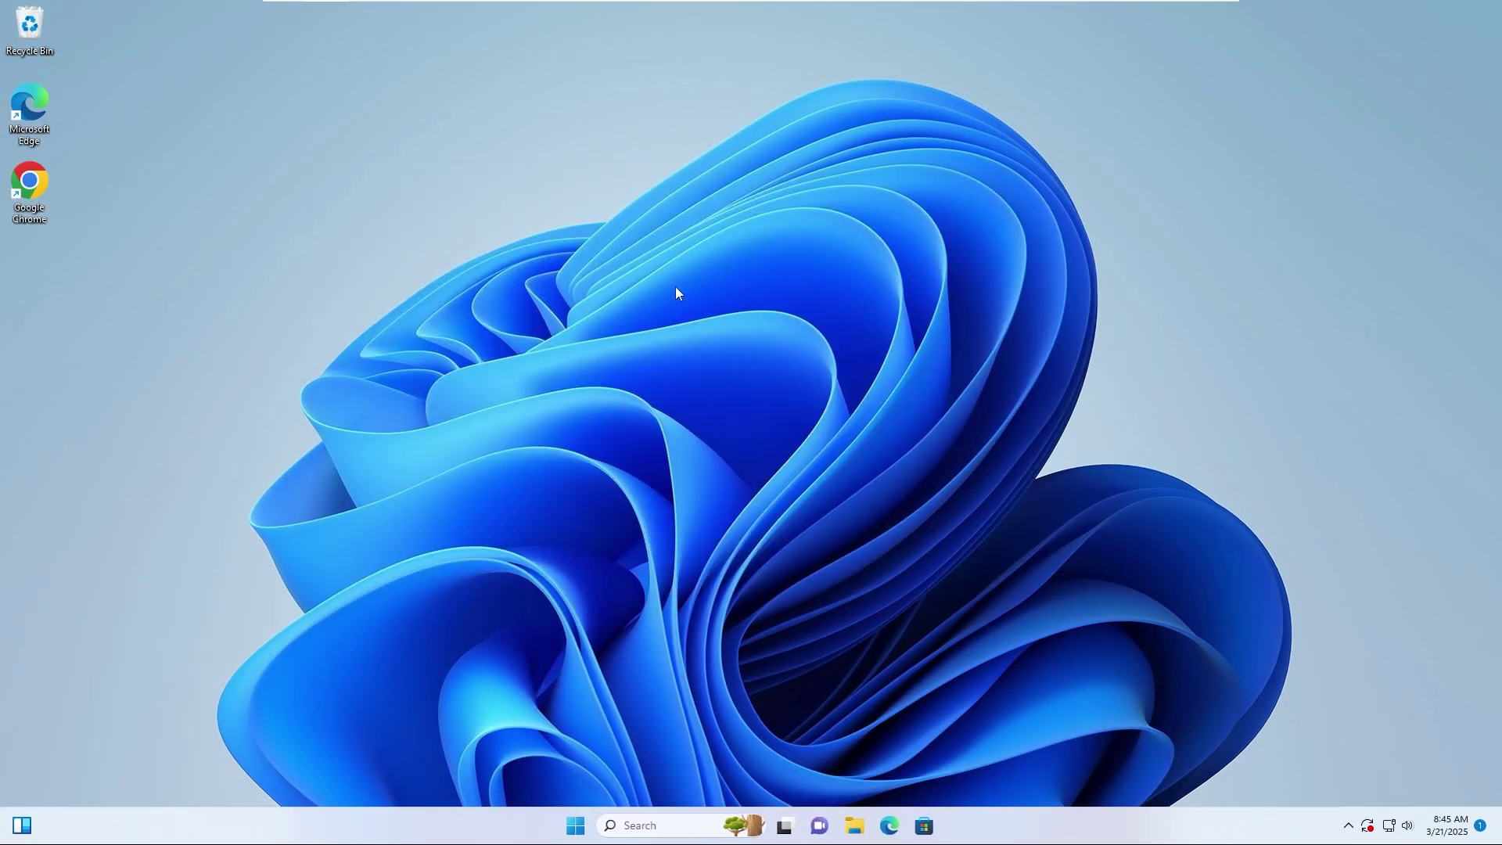